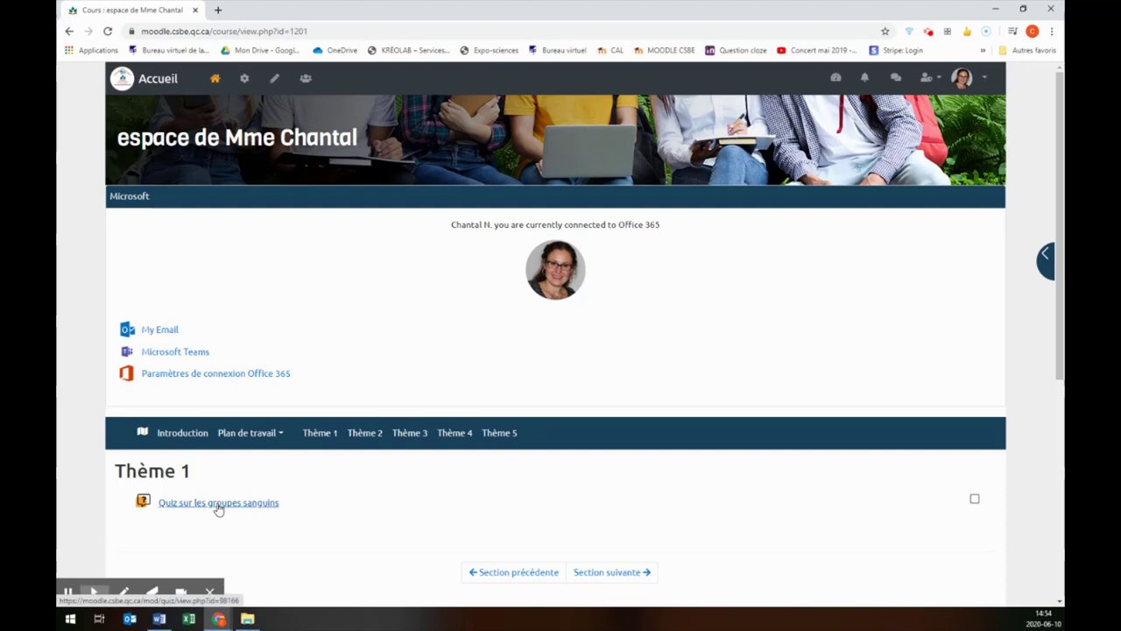
Step: Open the "Quiz sur les groupes sanguins" test in Thème 1 for editing its questions
{"action": "left_click", "coordinate": [218, 506]}
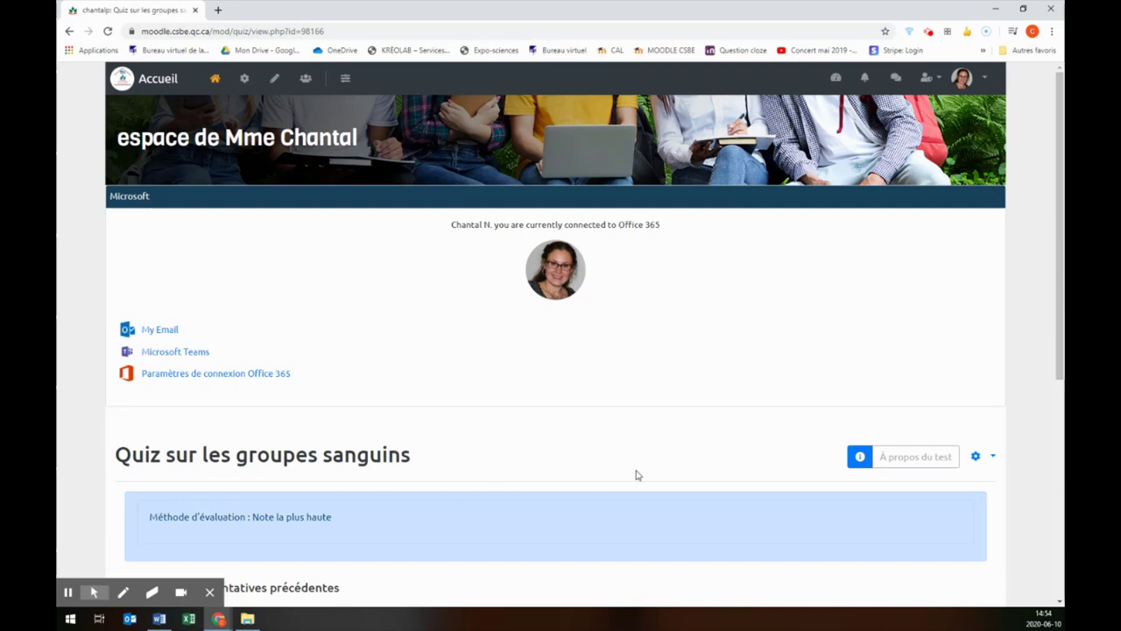
{"action": "scroll", "coordinate": [667, 453], "scroll_direction": "down", "scroll_amount": 3}
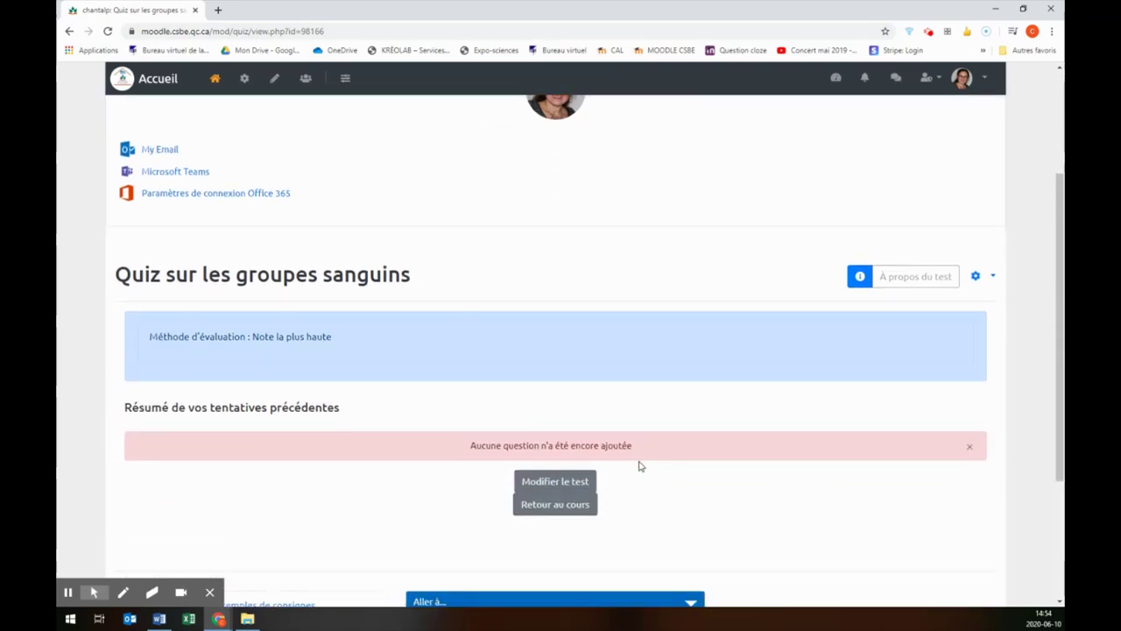
{"action": "left_click", "coordinate": [550, 487]}
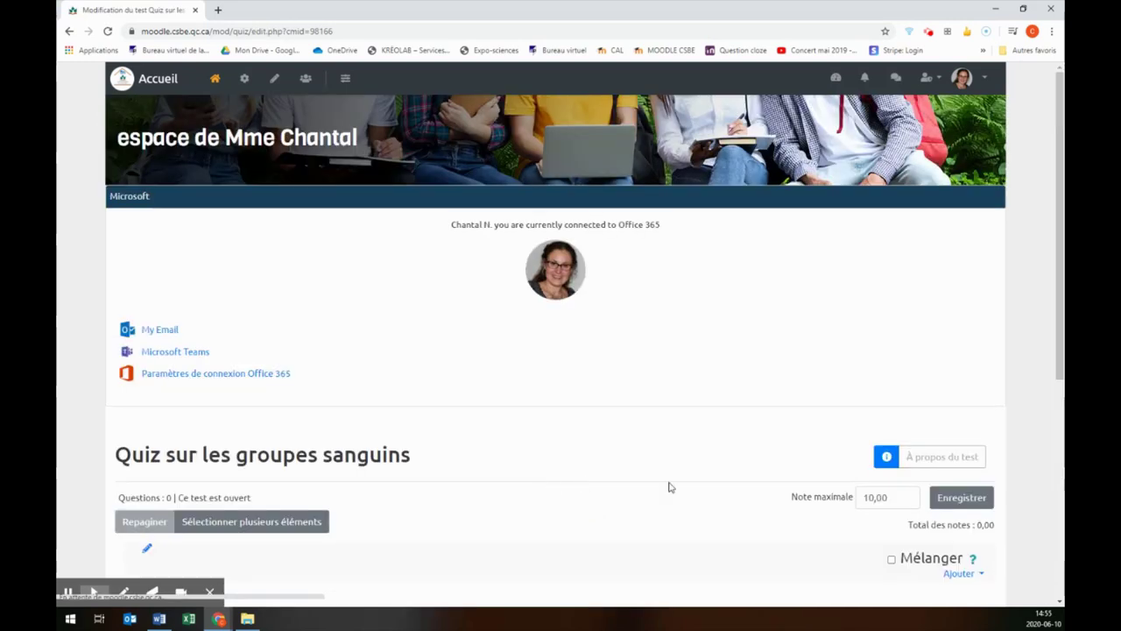
Step: Add a new question of the type "Choix multiple" to the quiz
{"action": "scroll", "coordinate": [727, 490], "scroll_direction": "down", "scroll_amount": 3}
{"action": "left_click", "coordinate": [965, 397]}
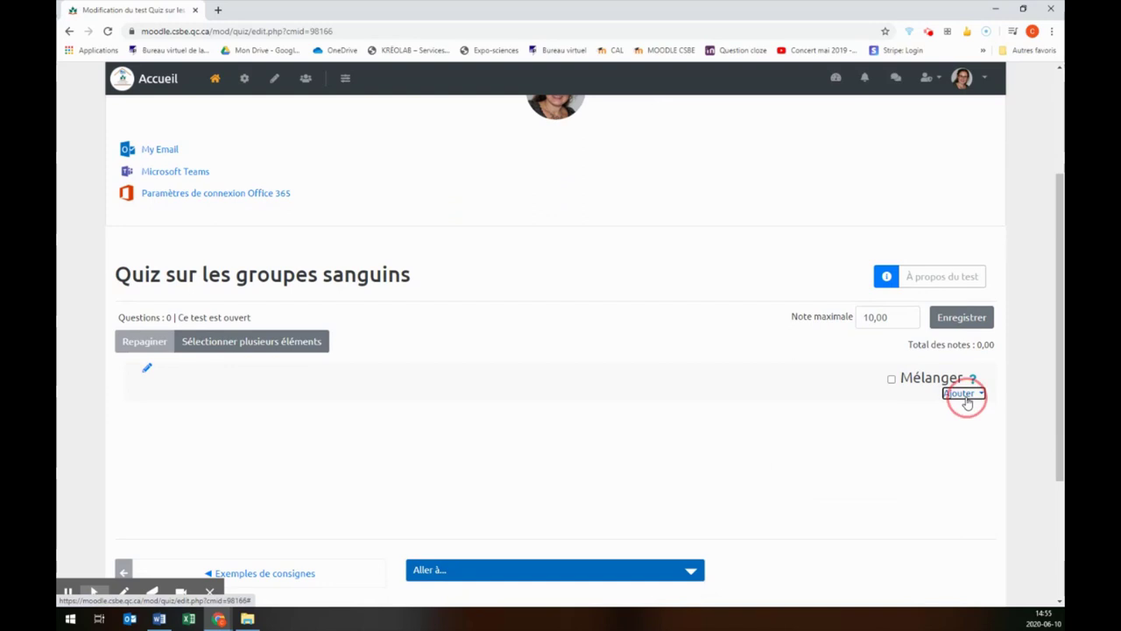
{"action": "left_click", "coordinate": [895, 418]}
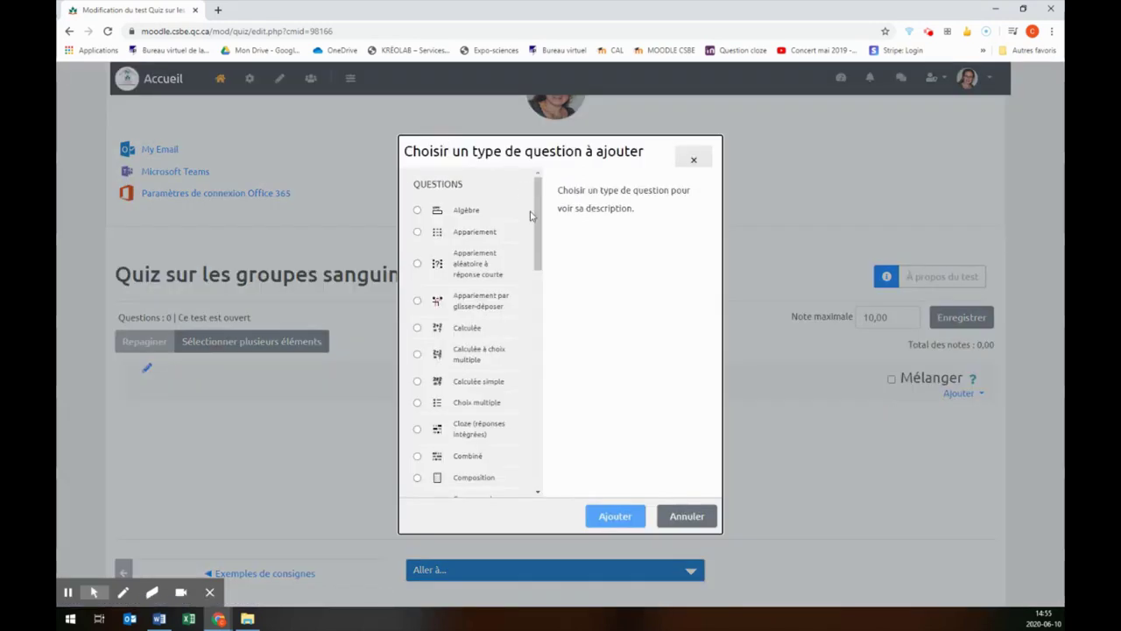
{"action": "scroll", "coordinate": [537, 211], "scroll_direction": "down", "scroll_amount": 3}
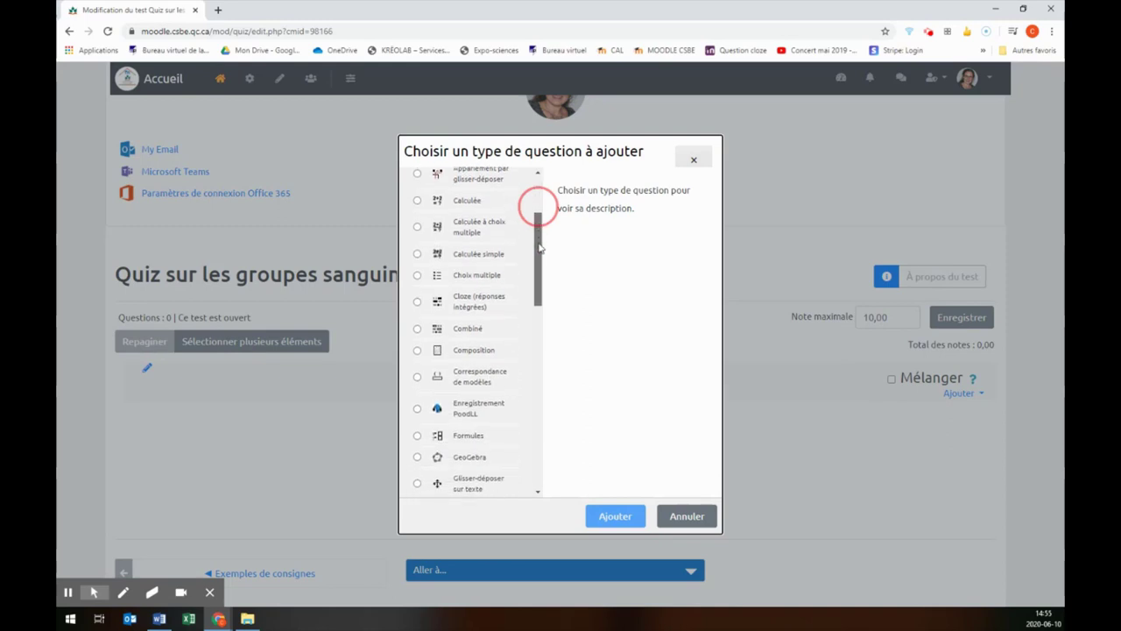
{"action": "left_click", "coordinate": [417, 264]}
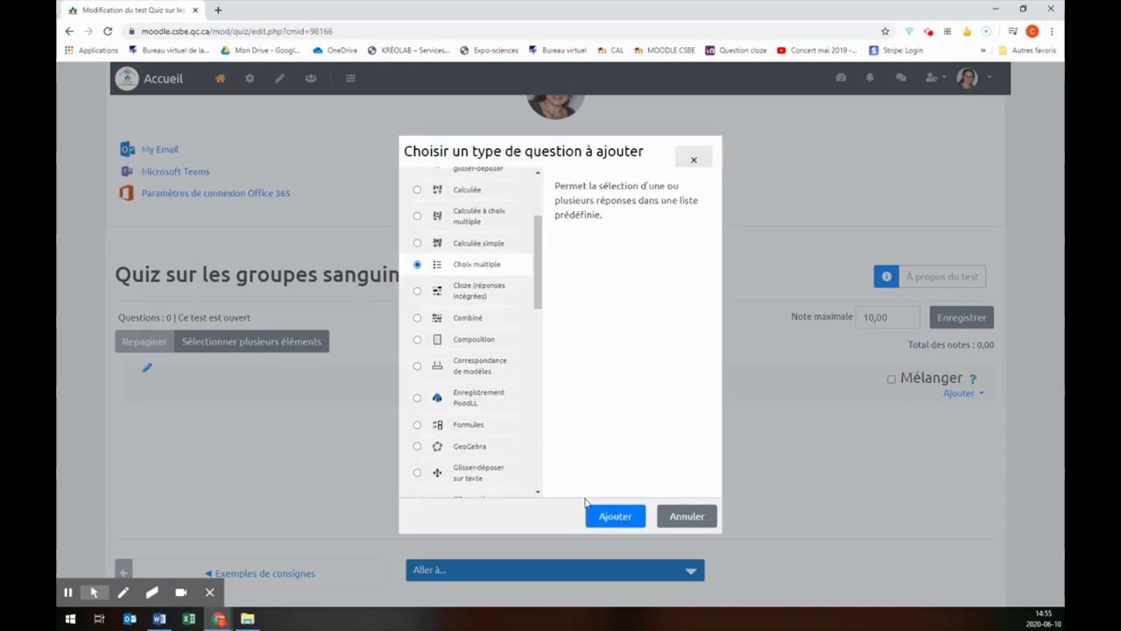
{"action": "left_click", "coordinate": [616, 522]}
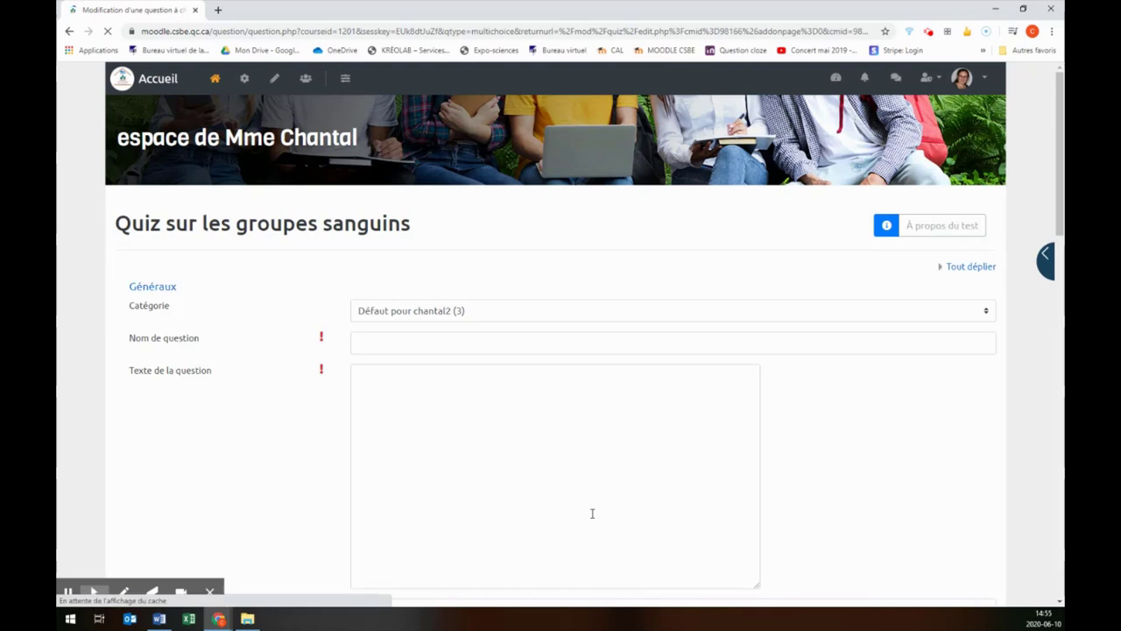
Step: Name the question "Ex groupes sanguins" and enter the question text "Combien y a-t-il de groupes sanguins différents chez l'humain ?"
{"action": "scroll", "coordinate": [426, 378], "scroll_direction": "down", "scroll_amount": 3}
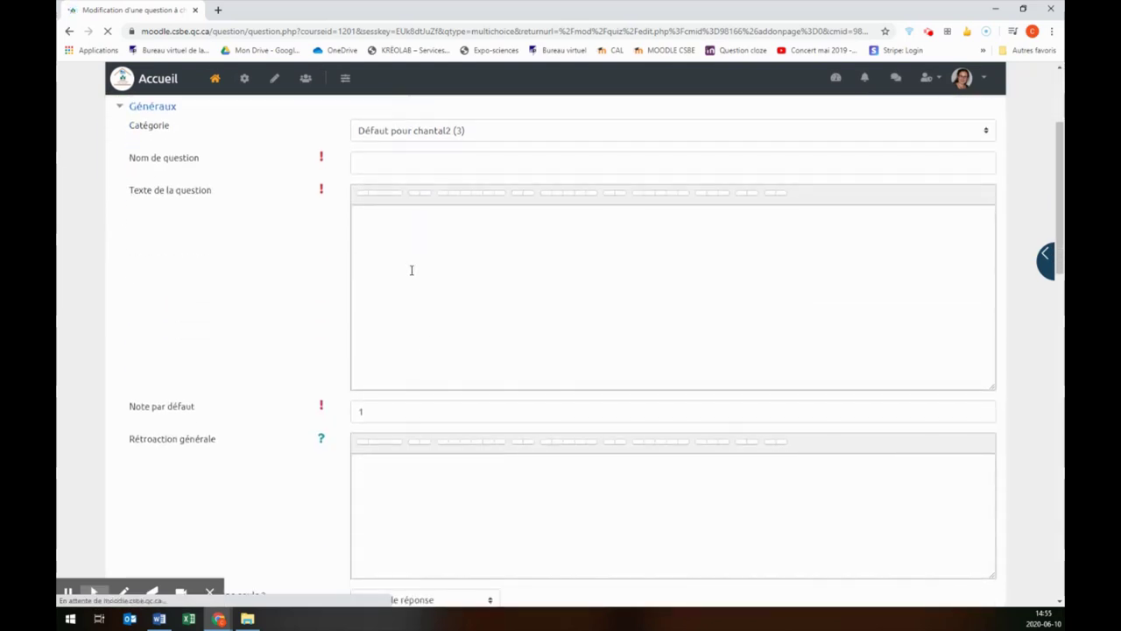
{"action": "left_click", "coordinate": [415, 160]}
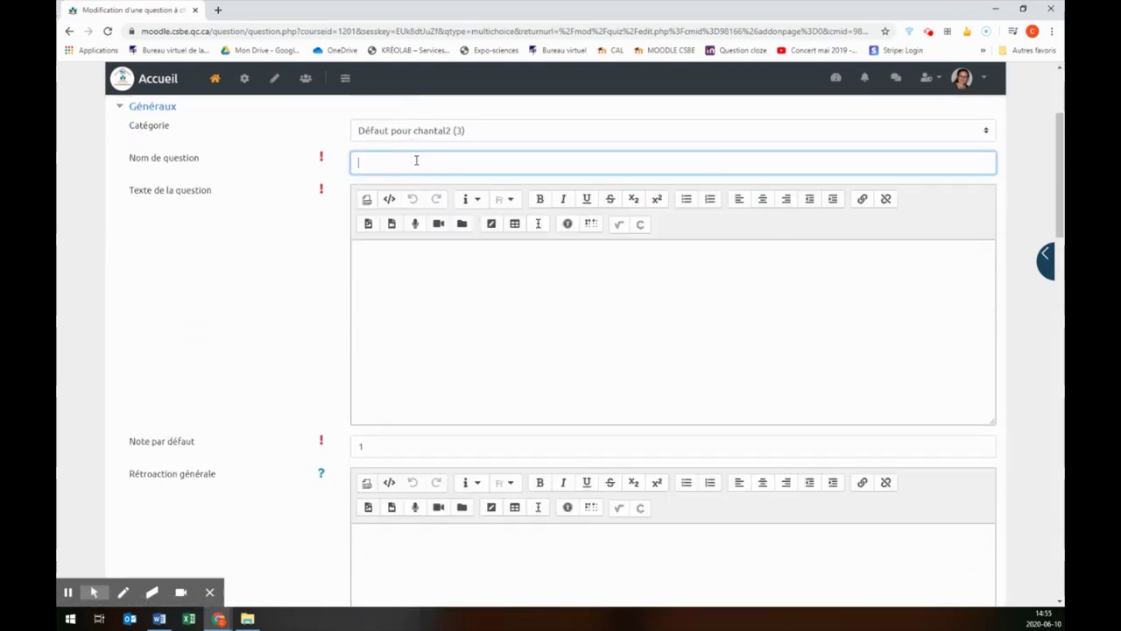
{"action": "type", "text": "Ex groupes sanguins"}
{"action": "left_click", "coordinate": [442, 266]}
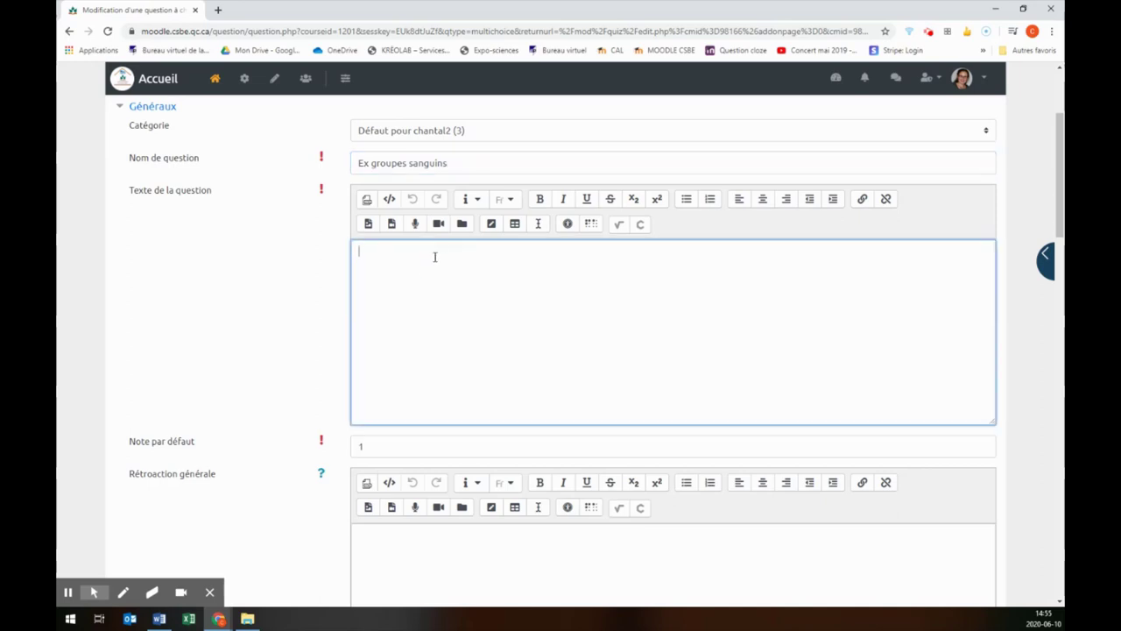
{"action": "type", "text": "Combien y a-t-il de groupes sanguins différents chez l'humain ?"}
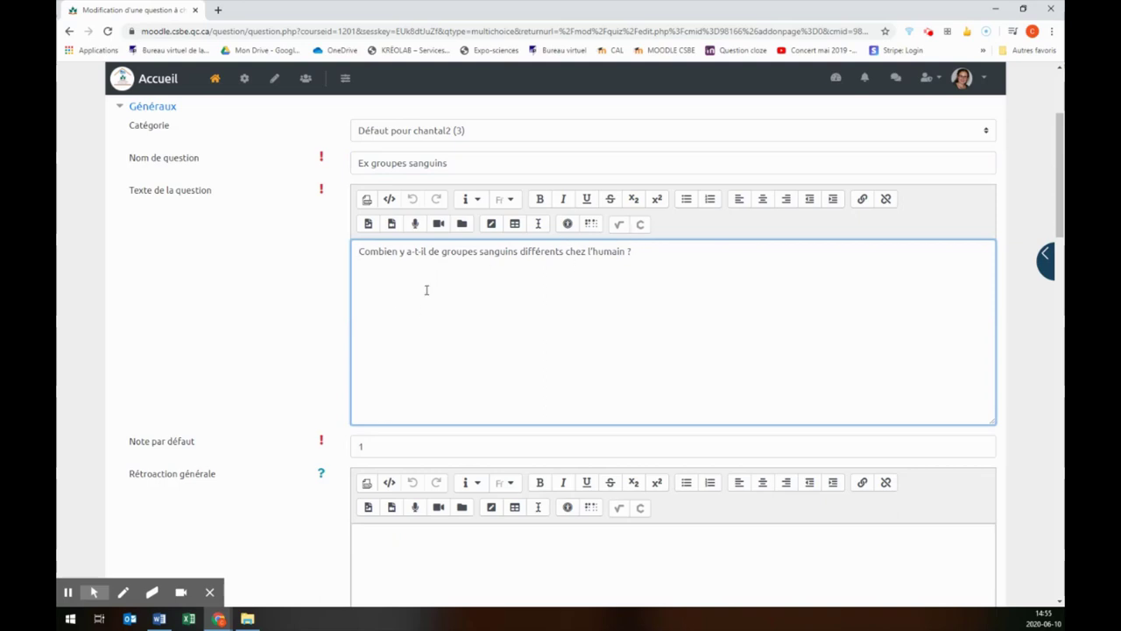
Step: Review the general feedback, answer shuffling and numbering settings, and examine the choices for allowing one or several answers
{"action": "scroll", "coordinate": [316, 327], "scroll_direction": "down", "scroll_amount": 1}
{"action": "scroll", "coordinate": [316, 327], "scroll_direction": "down", "scroll_amount": 2}
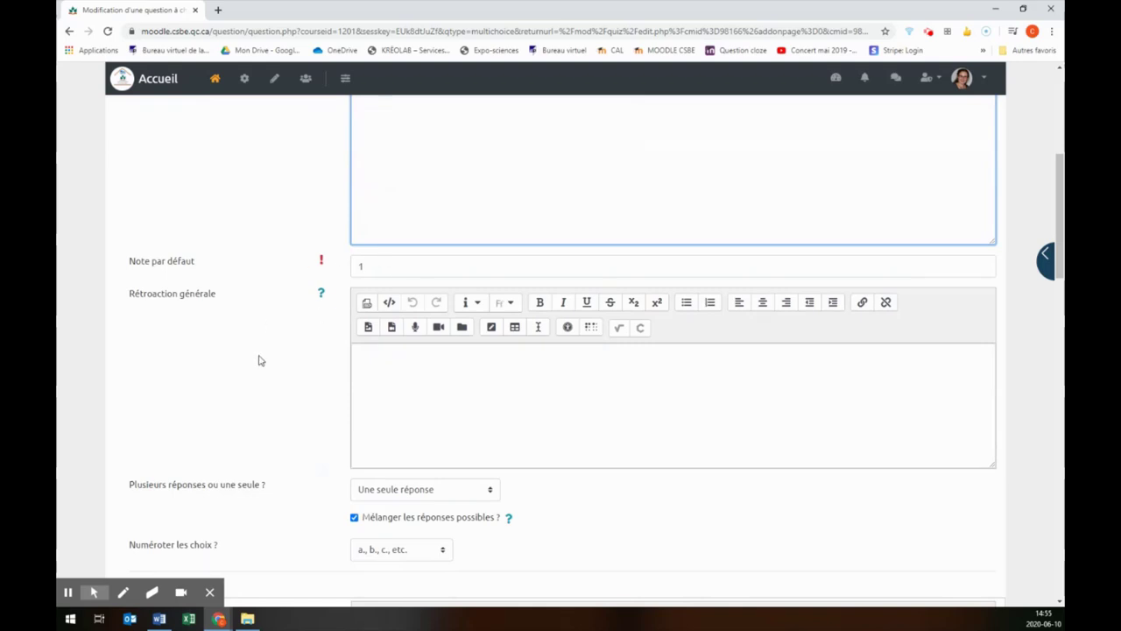
{"action": "scroll", "coordinate": [257, 361], "scroll_direction": "down", "scroll_amount": 1}
{"action": "scroll", "coordinate": [257, 361], "scroll_direction": "down", "scroll_amount": 2}
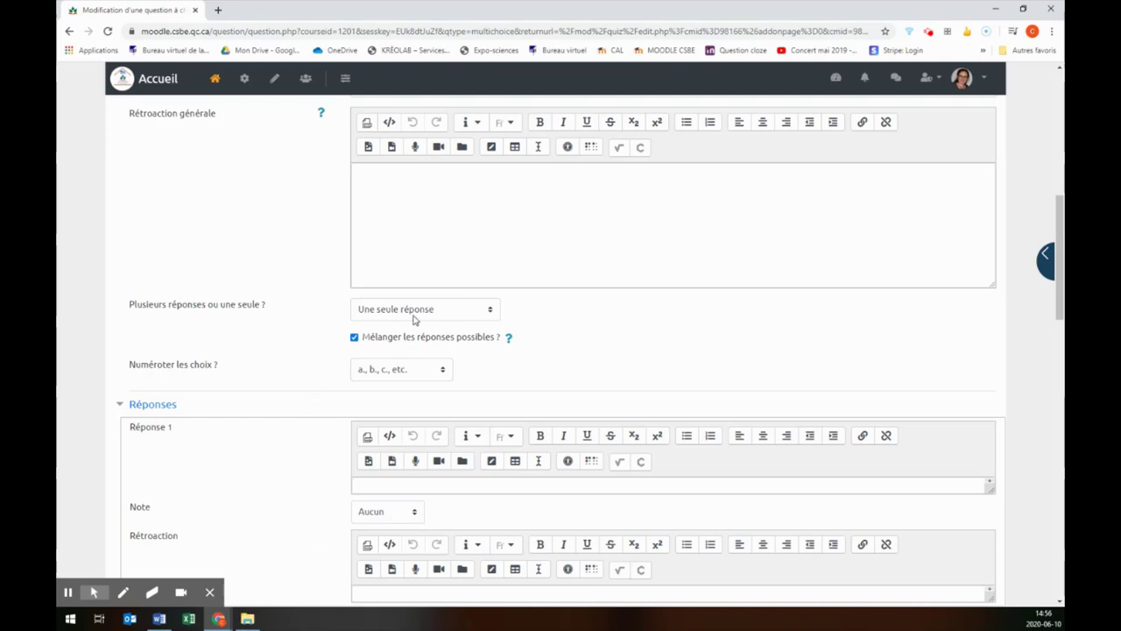
{"action": "left_click", "coordinate": [490, 311]}
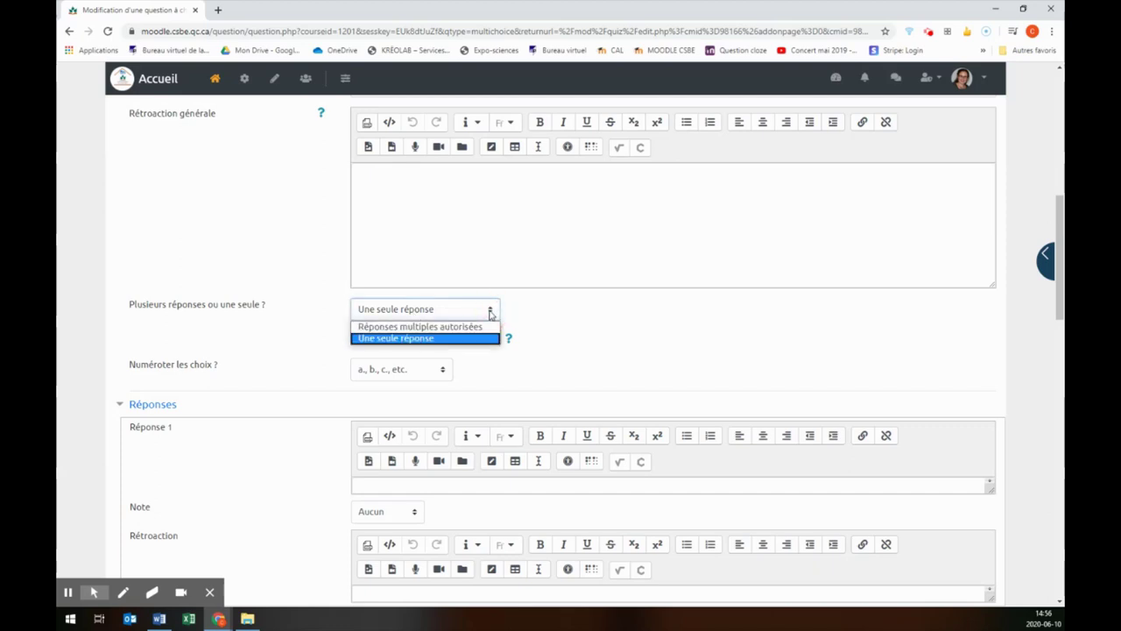
{"action": "left_click", "coordinate": [490, 312]}
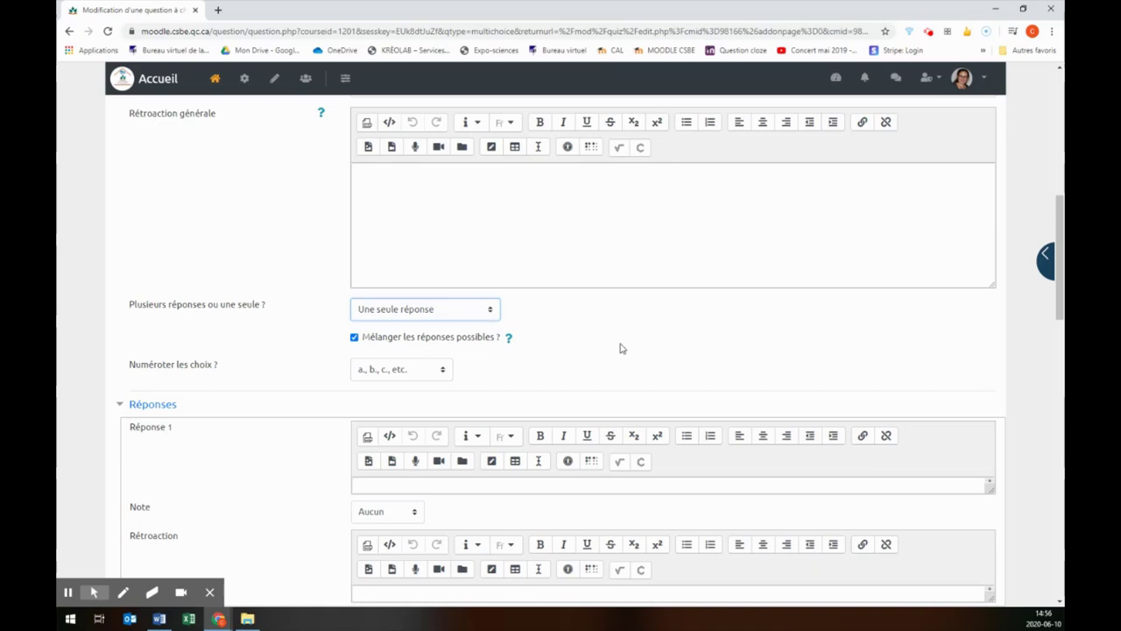
{"action": "scroll", "coordinate": [621, 350], "scroll_direction": "up", "scroll_amount": 1}
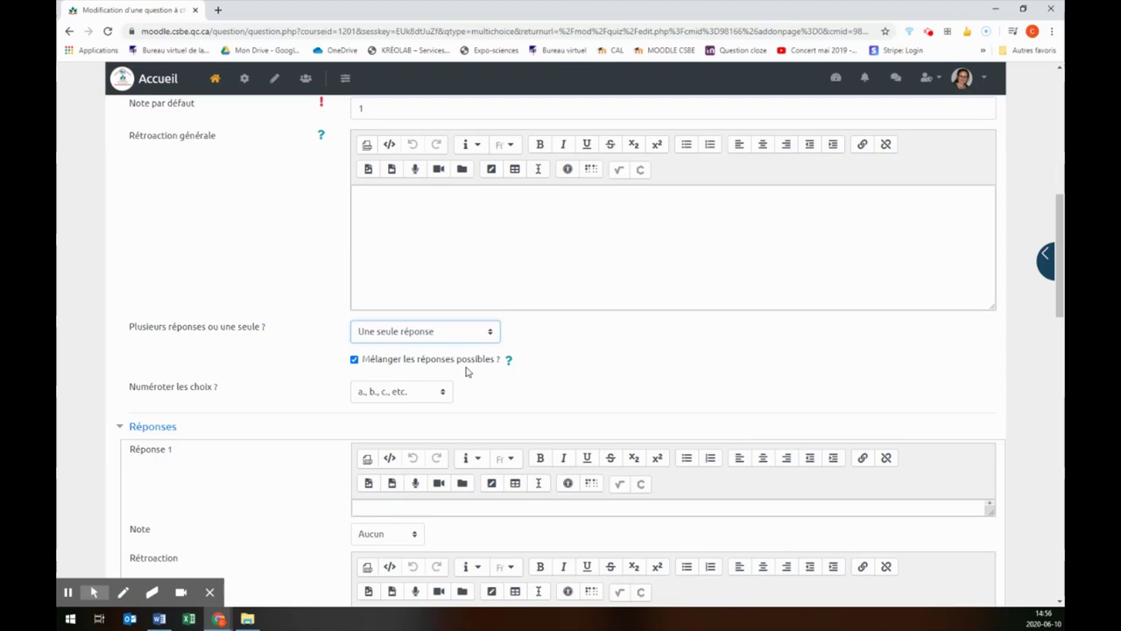
{"action": "scroll", "coordinate": [416, 361], "scroll_direction": "down", "scroll_amount": 1}
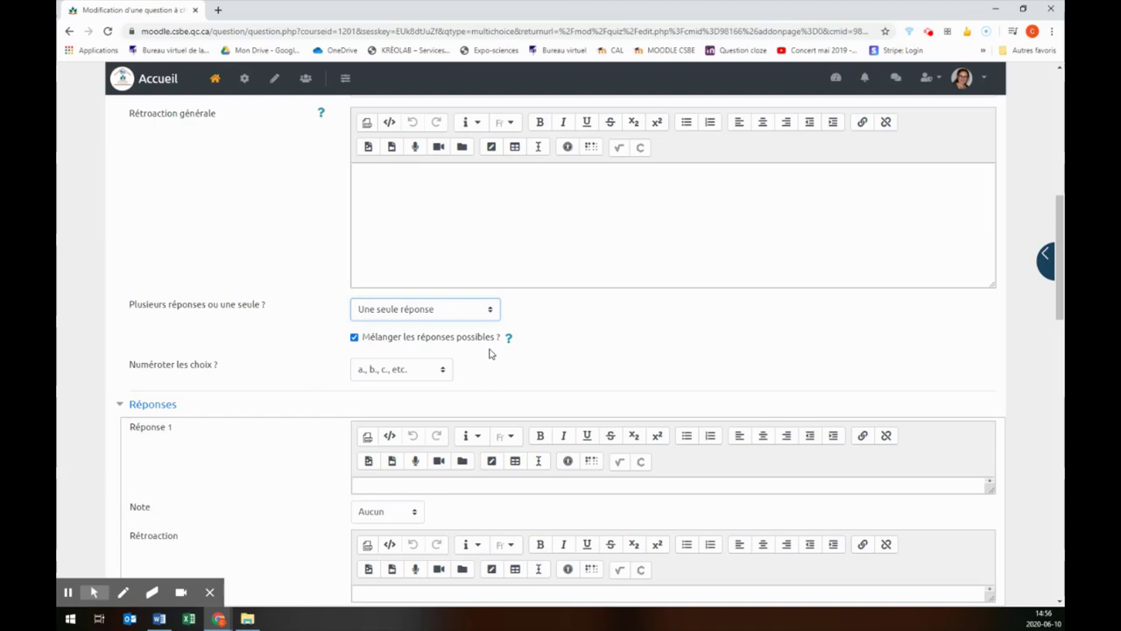
Step: Enter 8 as answer 1 and set its grade to 100%
{"action": "scroll", "coordinate": [490, 353], "scroll_direction": "down", "scroll_amount": 2}
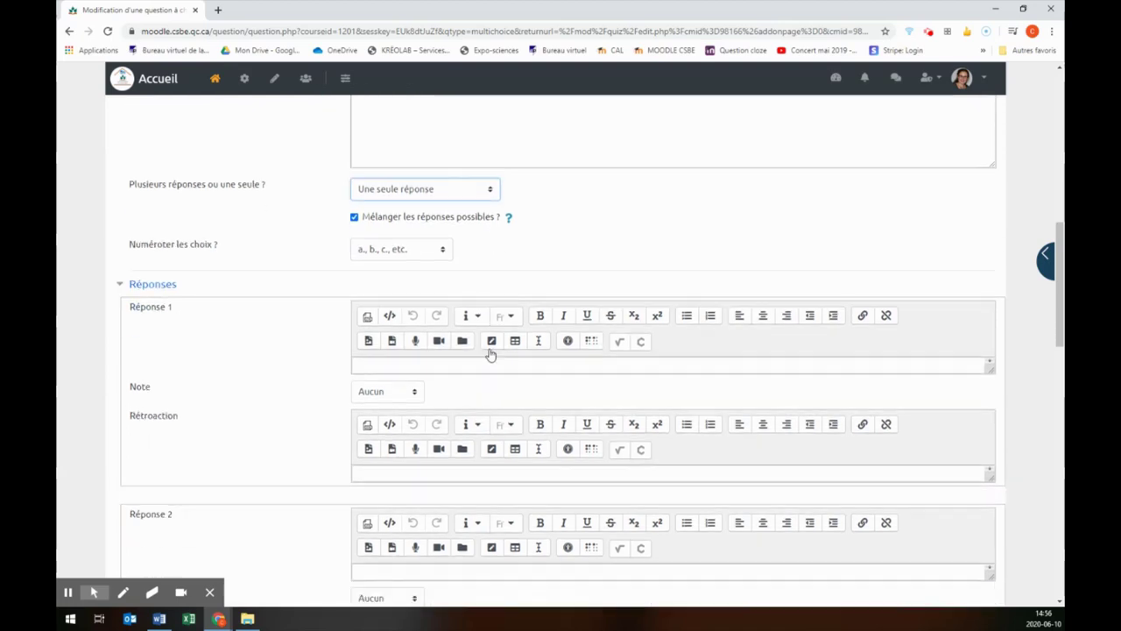
{"action": "scroll", "coordinate": [492, 283], "scroll_direction": "down", "scroll_amount": 1}
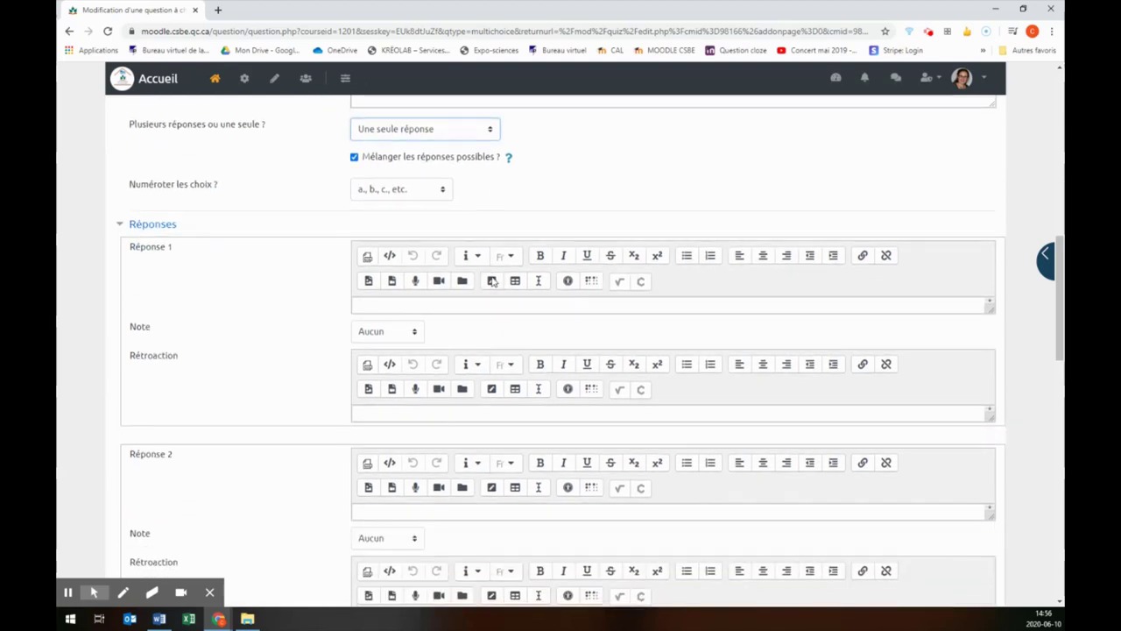
{"action": "left_click", "coordinate": [396, 306]}
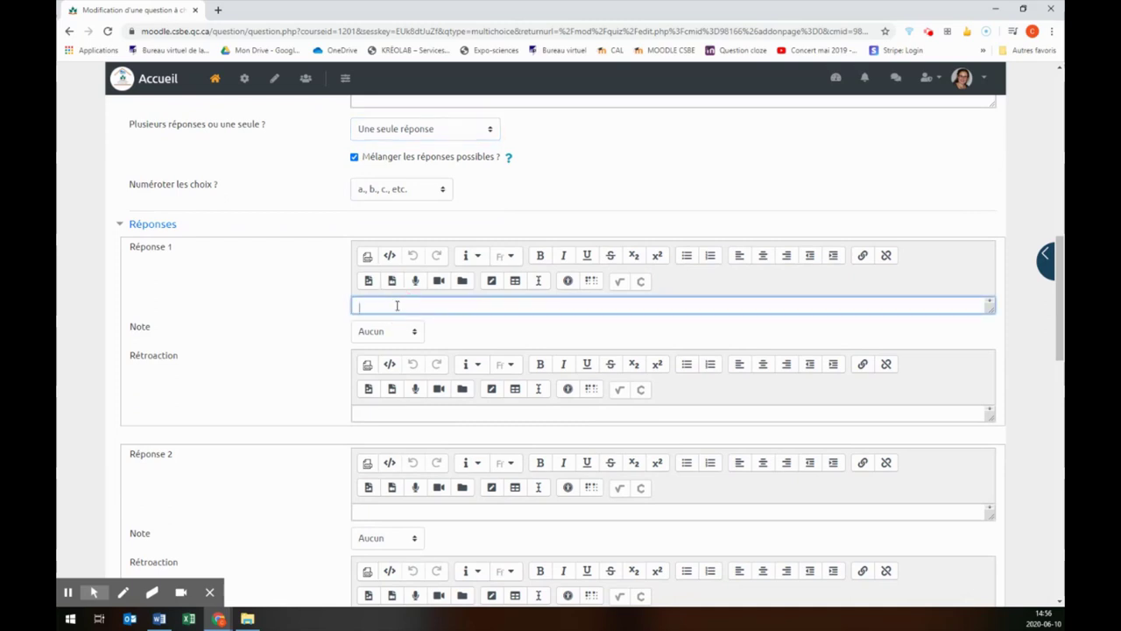
{"action": "type", "text": "8"}
{"action": "left_click", "coordinate": [416, 332]}
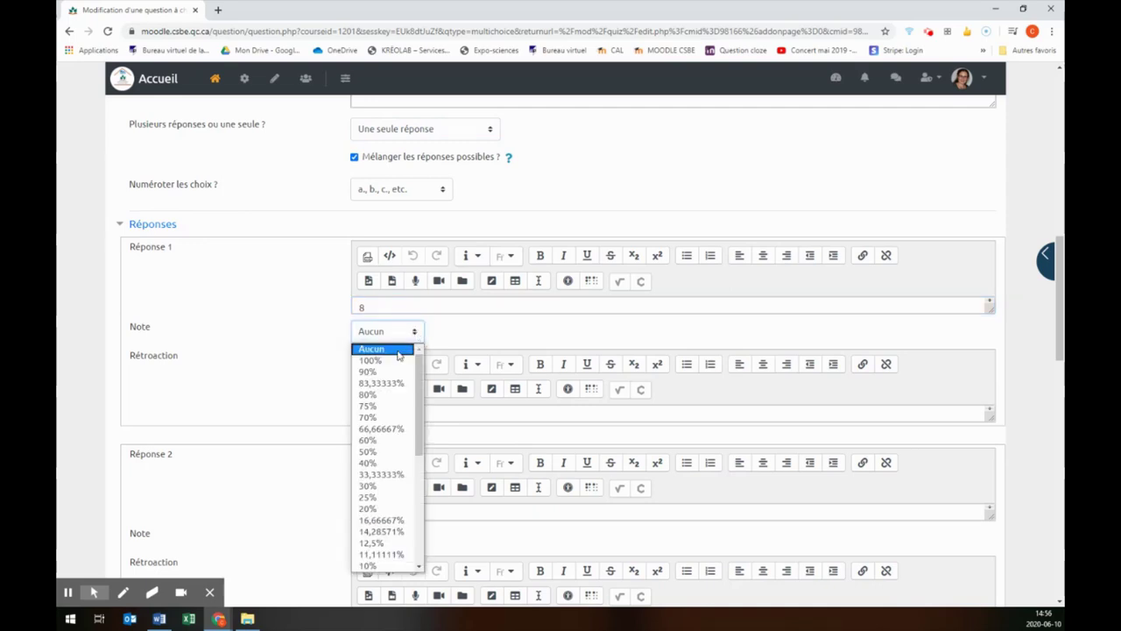
{"action": "left_click", "coordinate": [391, 363]}
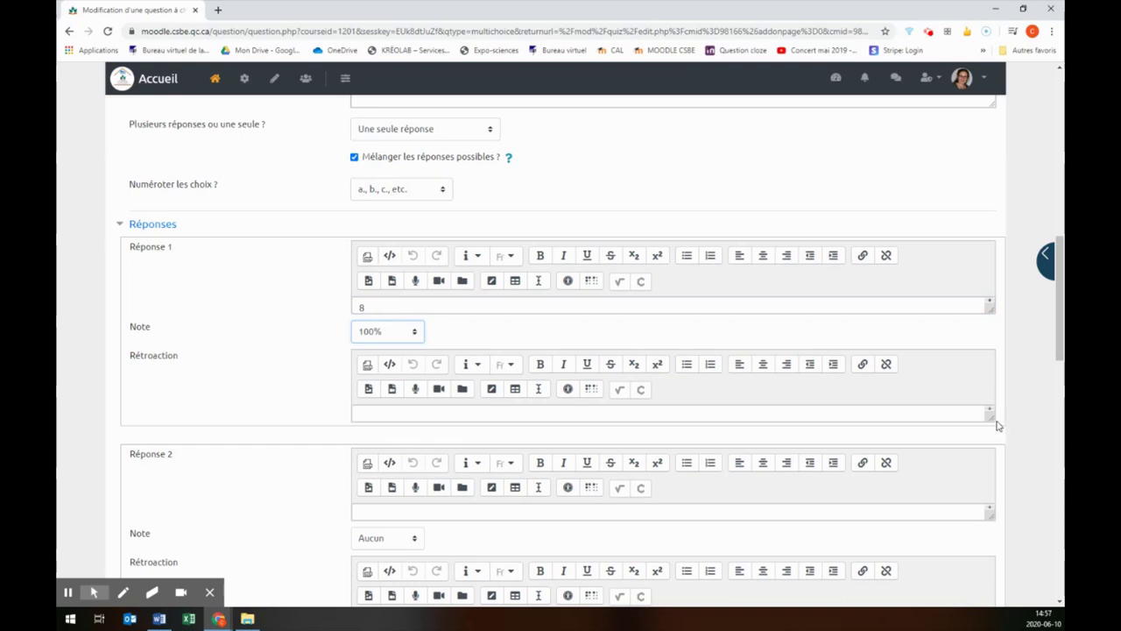
Step: Give answer 1 the feedback "Bravo ! Il y a 8 groupes sanguins différents : O+, O-, A+, A-, B+, B-, AB+ et AB-"
{"action": "left_click_drag", "start_coordinate": [990, 418], "coordinate": [987, 481]}
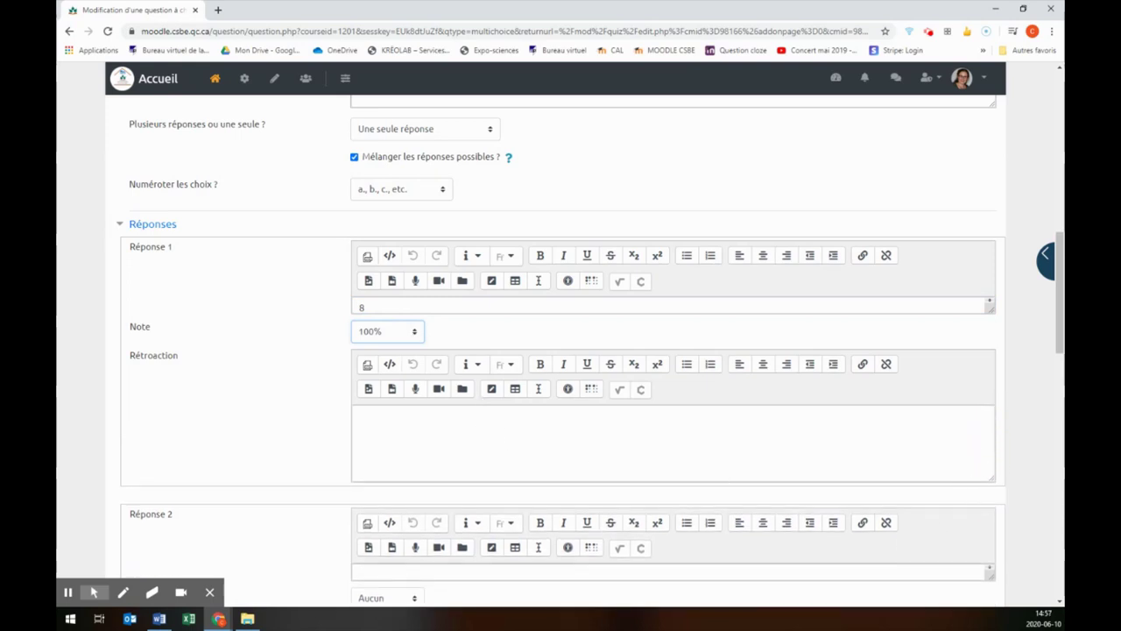
{"action": "key", "text": "alt+Tab"}
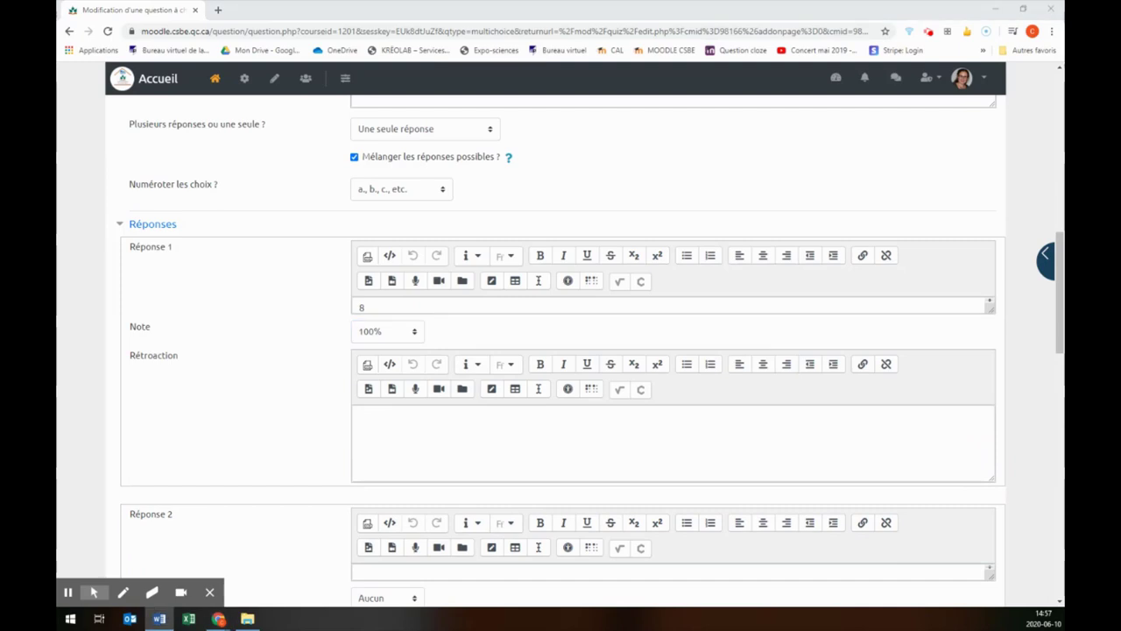
{"action": "left_click", "coordinate": [429, 418]}
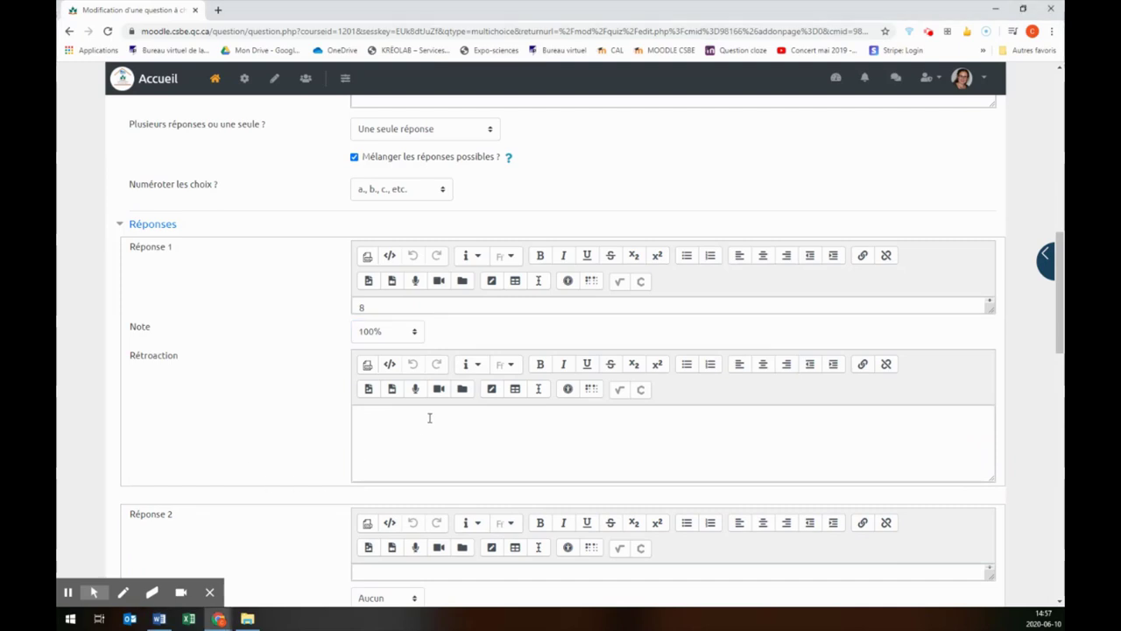
{"action": "type", "text": "Bravo ! Il y a 8 groupes sanguins différents : O+, O-, A+, A-, B+, B-, AB+ et AB-"}
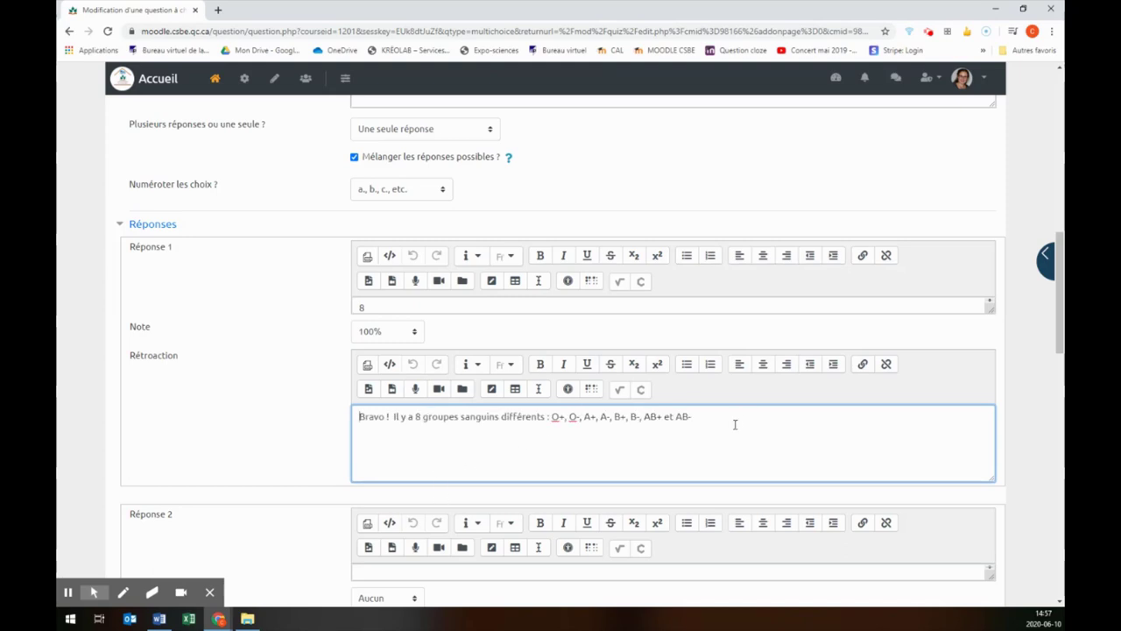
Step: Enter 4 as answer 2
{"action": "scroll", "coordinate": [298, 421], "scroll_direction": "down", "scroll_amount": 3}
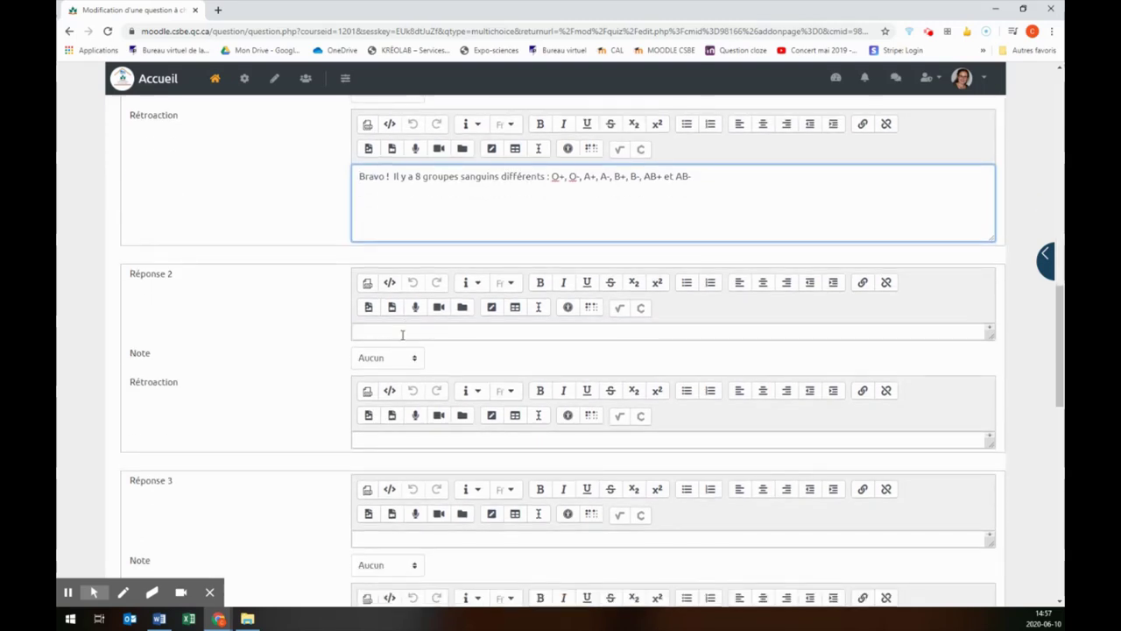
{"action": "left_click", "coordinate": [402, 334]}
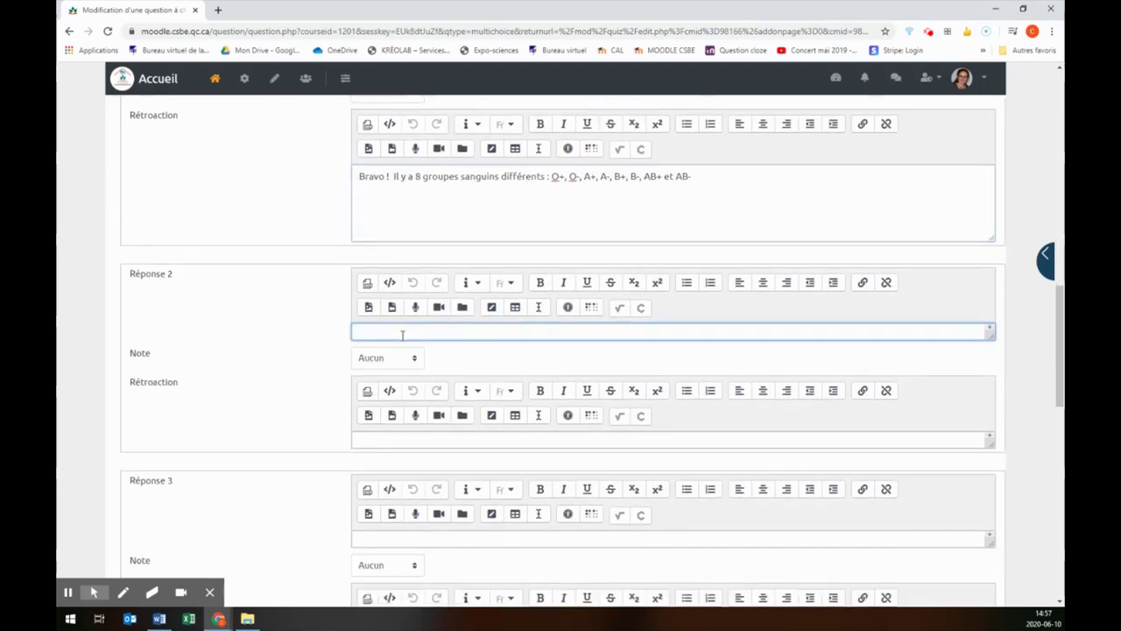
{"action": "type", "text": "4"}
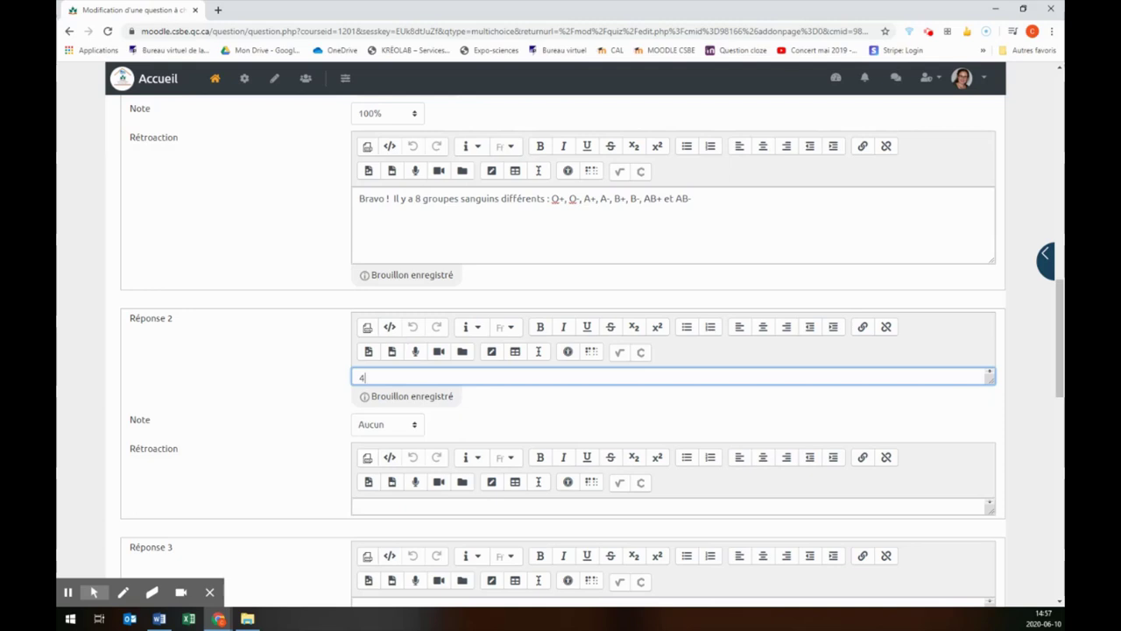
Step: Give answer 2 the feedback "Oups, tu as oublié de tenir compte du facteur rhésus.", followed by a sentence listing the 8 blood groups, and enlarge its box
{"action": "left_click", "coordinate": [158, 618]}
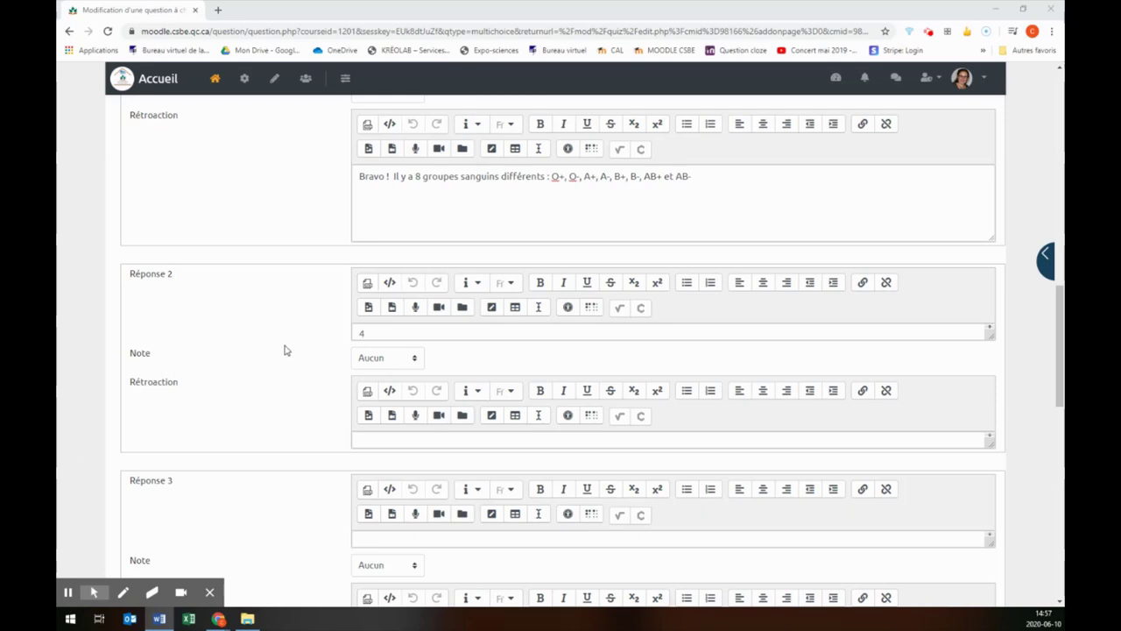
{"action": "left_click", "coordinate": [358, 440]}
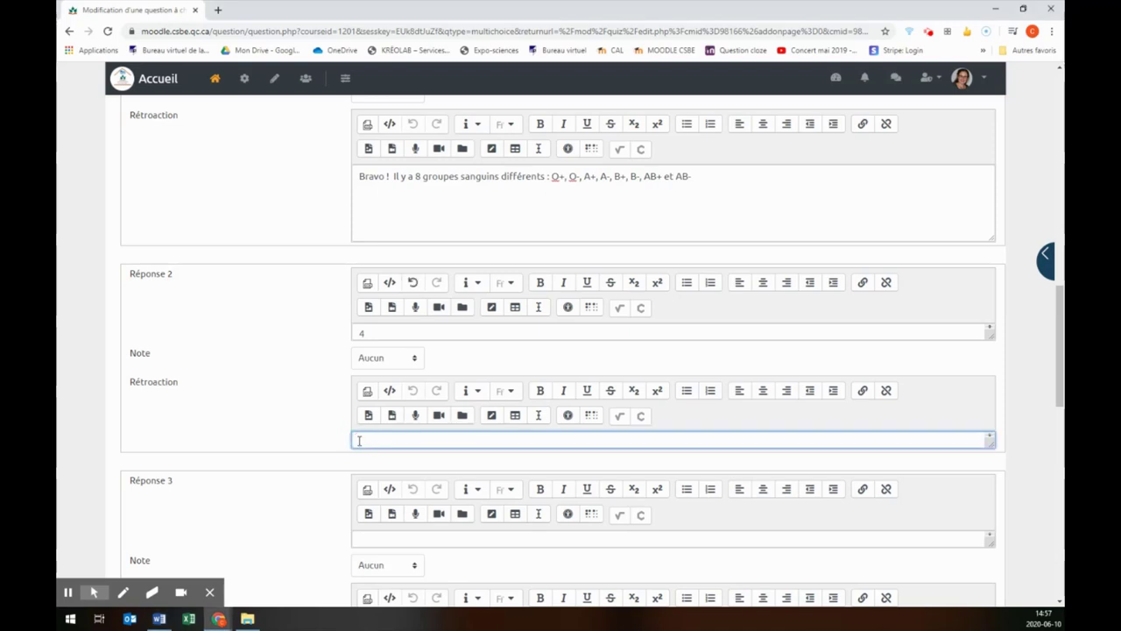
{"action": "type", "text": "Oups, tu as oublié de tenir compte du facteur rhésus.  En fait, il y a 8 groupes sanguins différents : O+, O-, A+, A-, B+, B-, AB+ et AB-"}
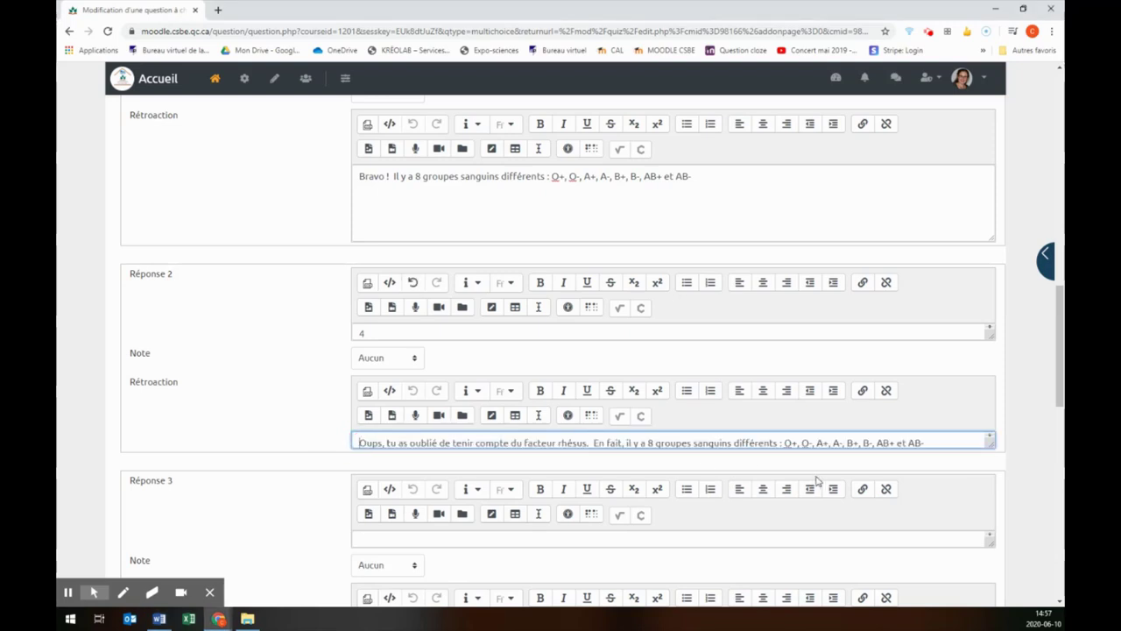
{"action": "left_click", "coordinate": [989, 445]}
{"action": "left_click_drag", "start_coordinate": [989, 445], "coordinate": [986, 500]}
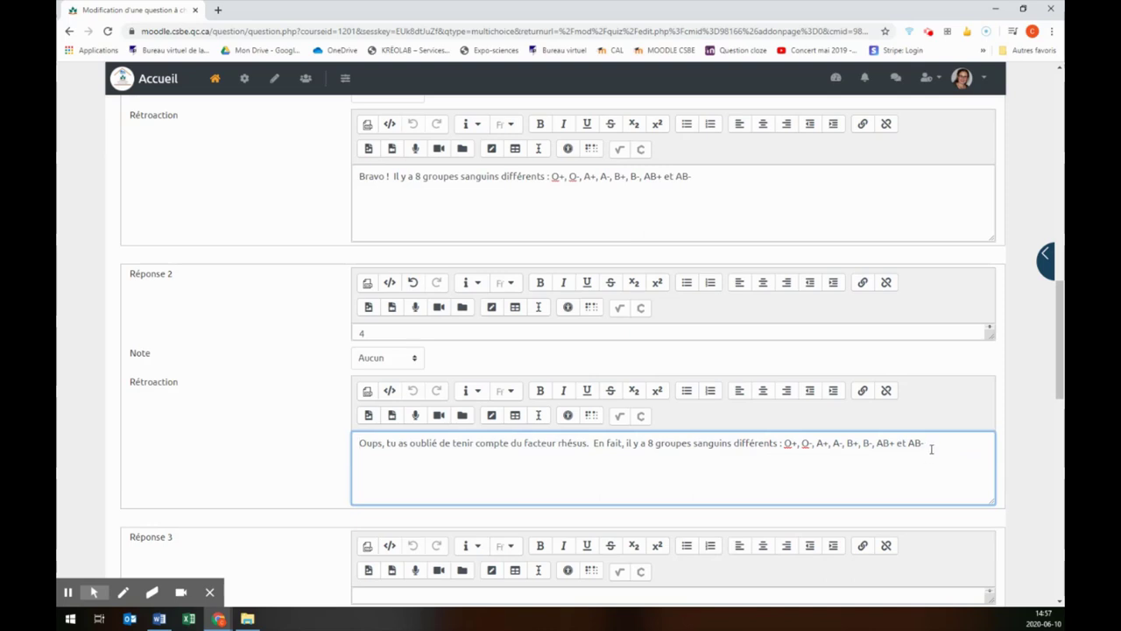
{"action": "scroll", "coordinate": [931, 448], "scroll_direction": "down", "scroll_amount": 1}
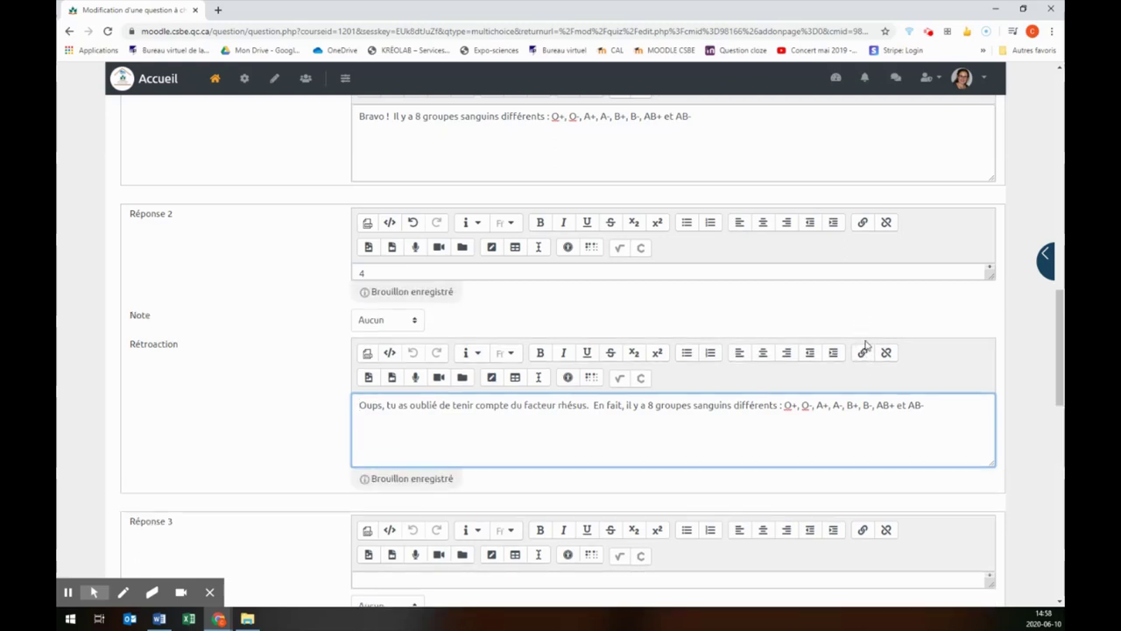
Step: Save the multiple-choice question with its remaining answers left blank, and view it in the quiz's question list
{"action": "scroll", "coordinate": [298, 444], "scroll_direction": "down", "scroll_amount": 2}
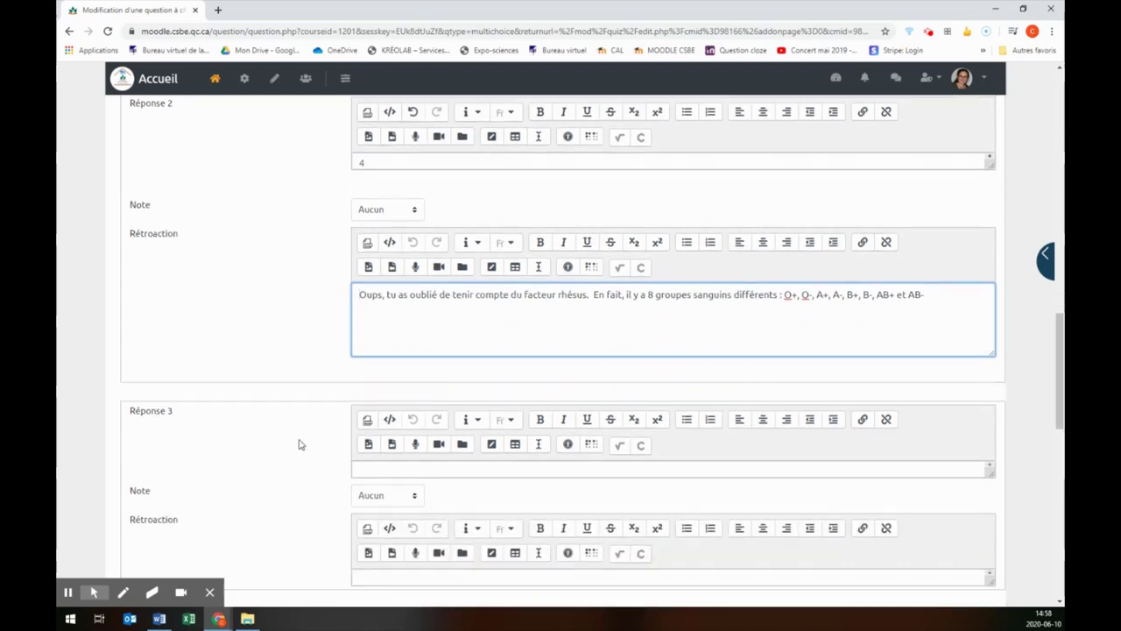
{"action": "scroll", "coordinate": [298, 444], "scroll_direction": "down", "scroll_amount": 5}
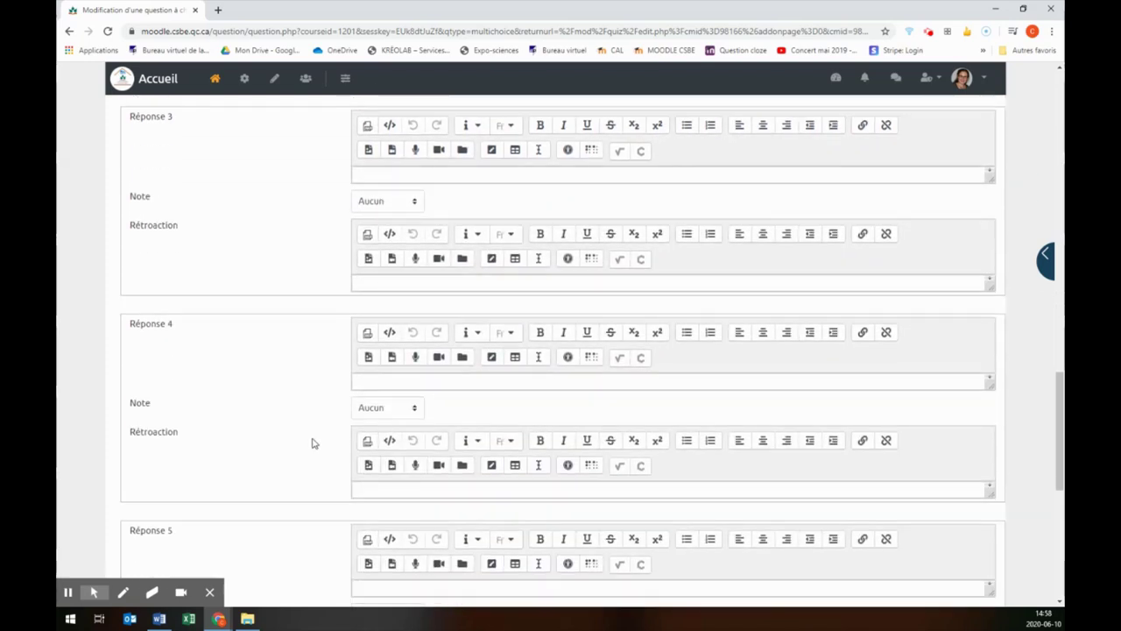
{"action": "scroll", "coordinate": [314, 443], "scroll_direction": "down", "scroll_amount": 8}
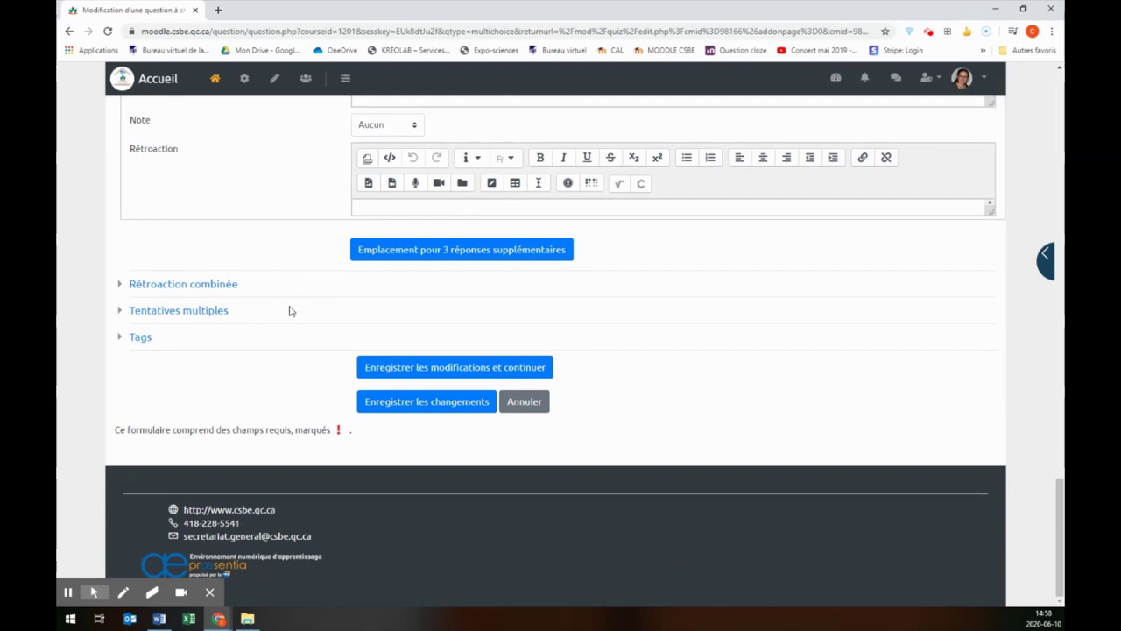
{"action": "left_click", "coordinate": [415, 408]}
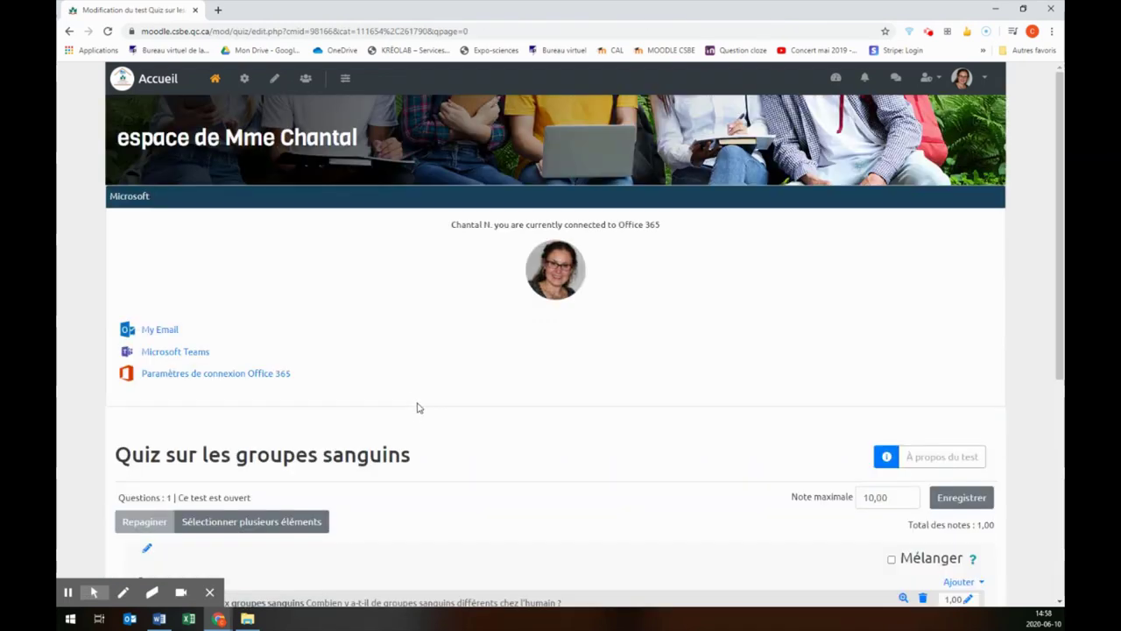
{"action": "scroll", "coordinate": [419, 408], "scroll_direction": "down", "scroll_amount": 5}
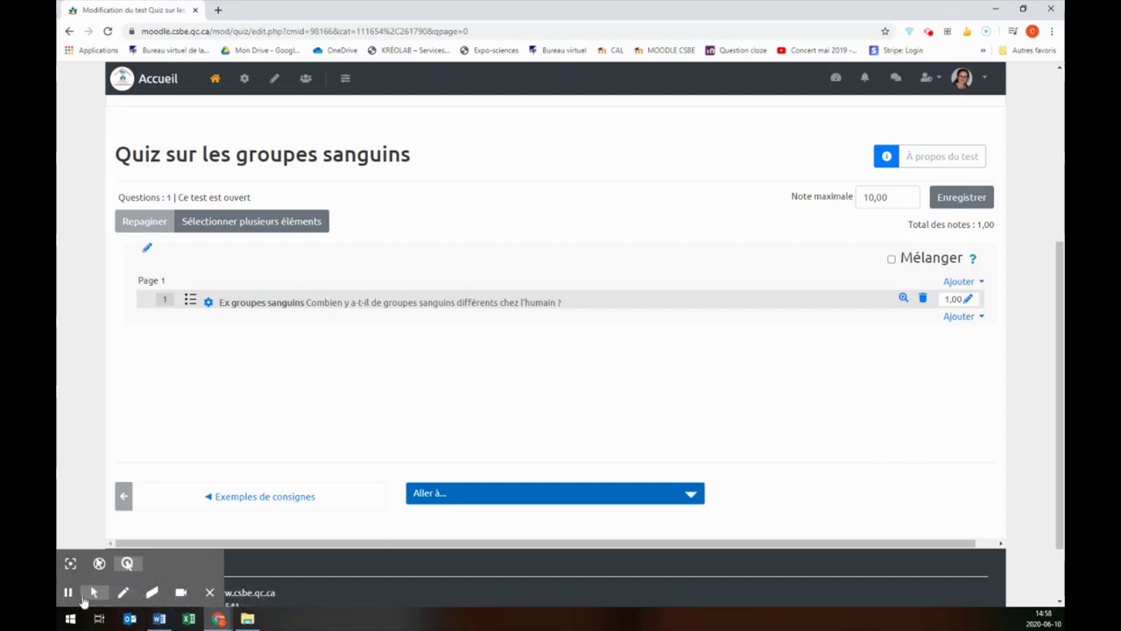
{"action": "left_click", "coordinate": [68, 593]}
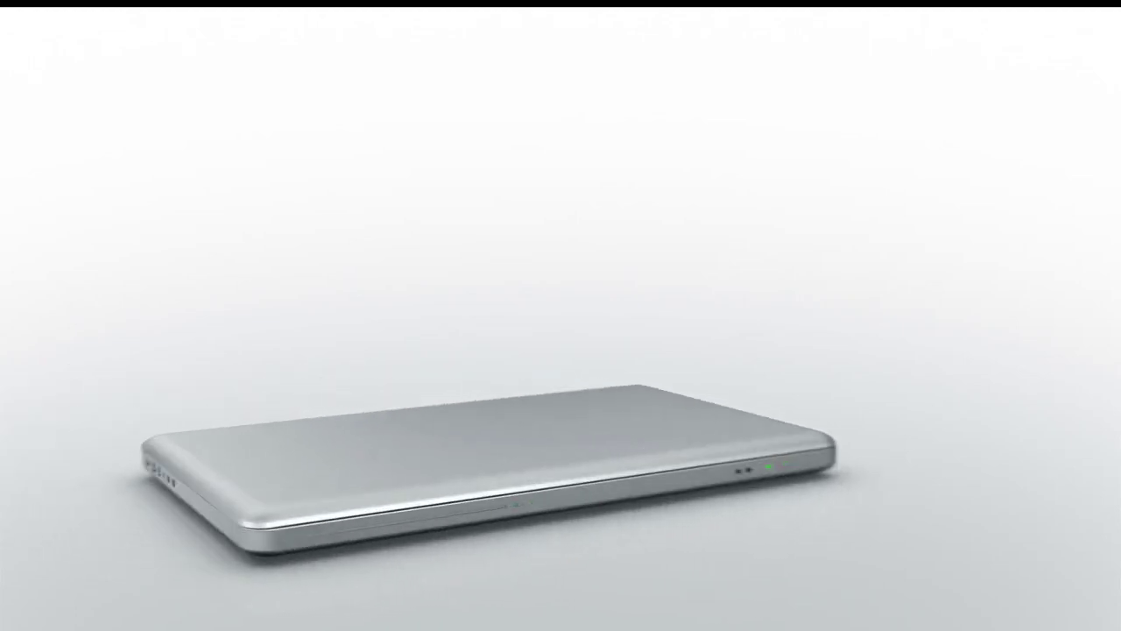